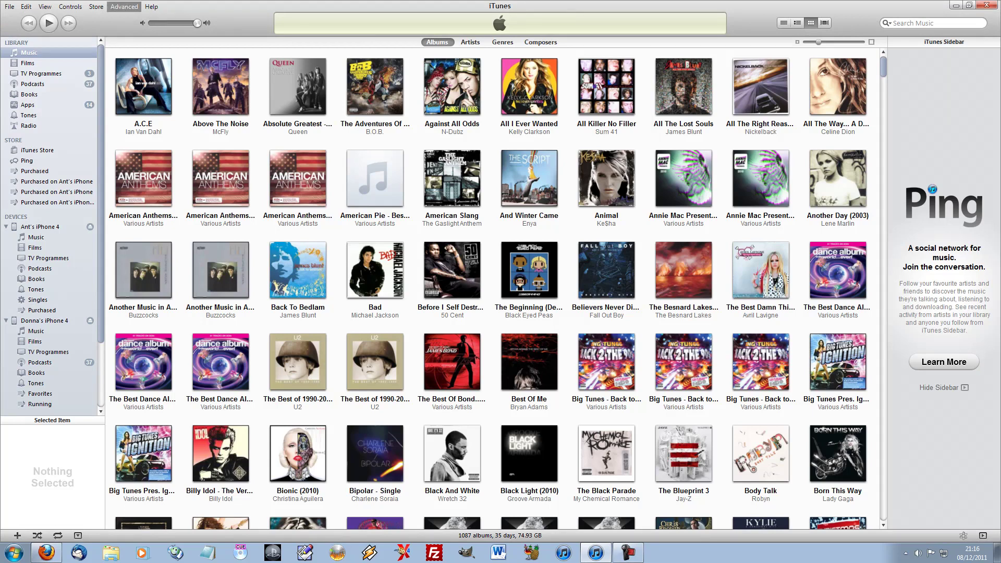
# Open the general preferences and choose Ask to Import CD as the action when a CD is inserted
pyautogui.click(26, 6)
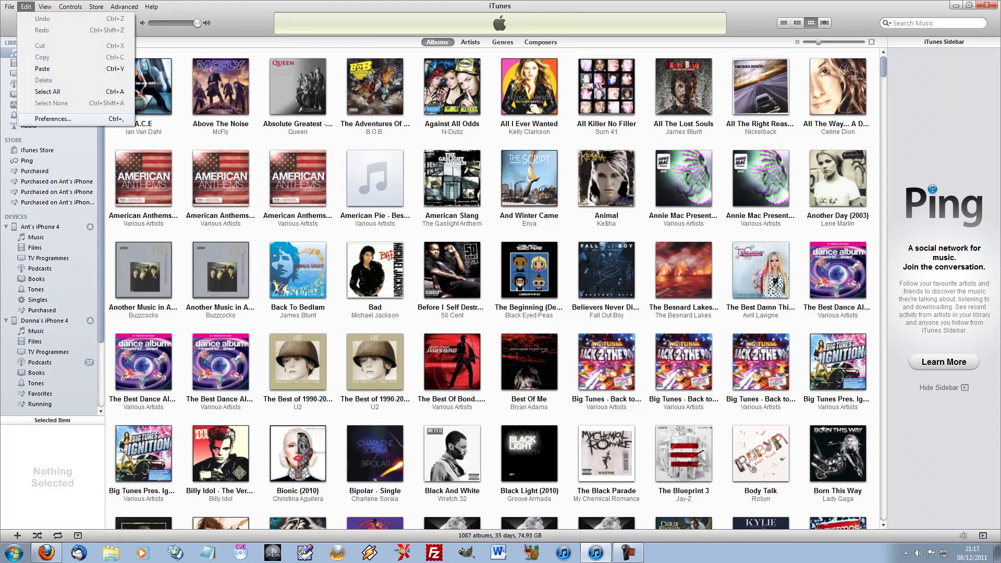
pyautogui.click(52, 118)
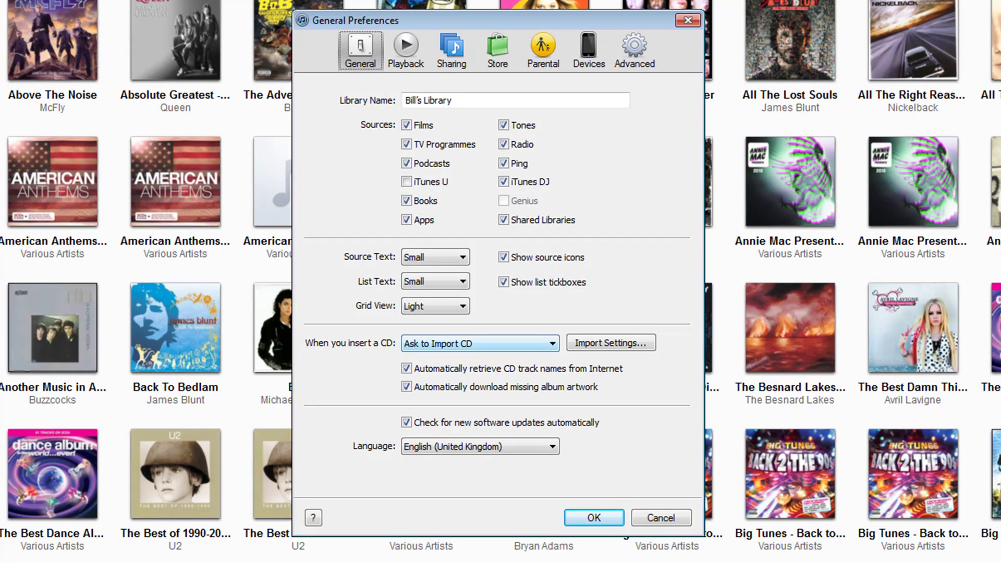
pyautogui.hotkey('alt', 'Down')
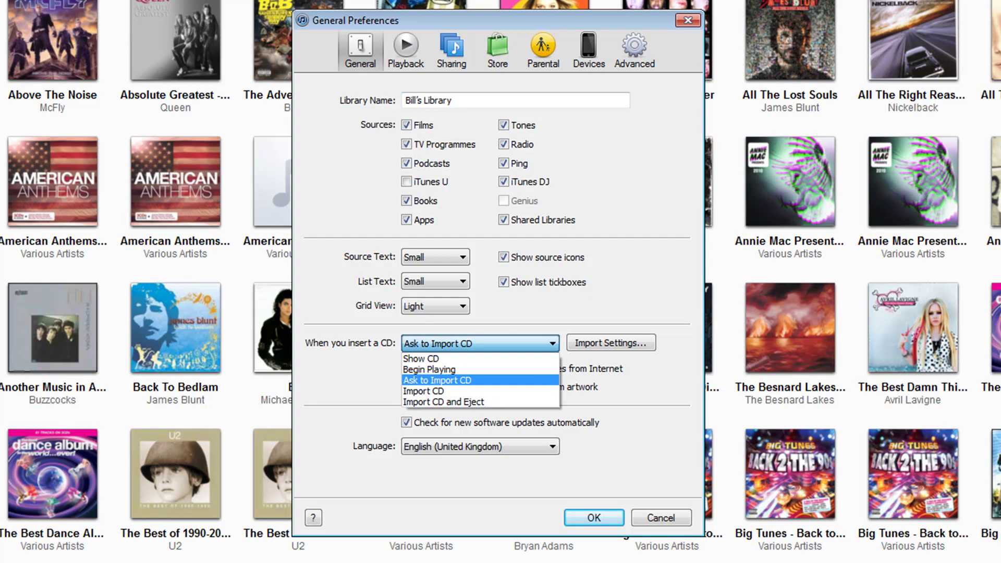
pyautogui.press('Up')
pyautogui.press('Down')
pyautogui.press('Down')
pyautogui.press('Down')
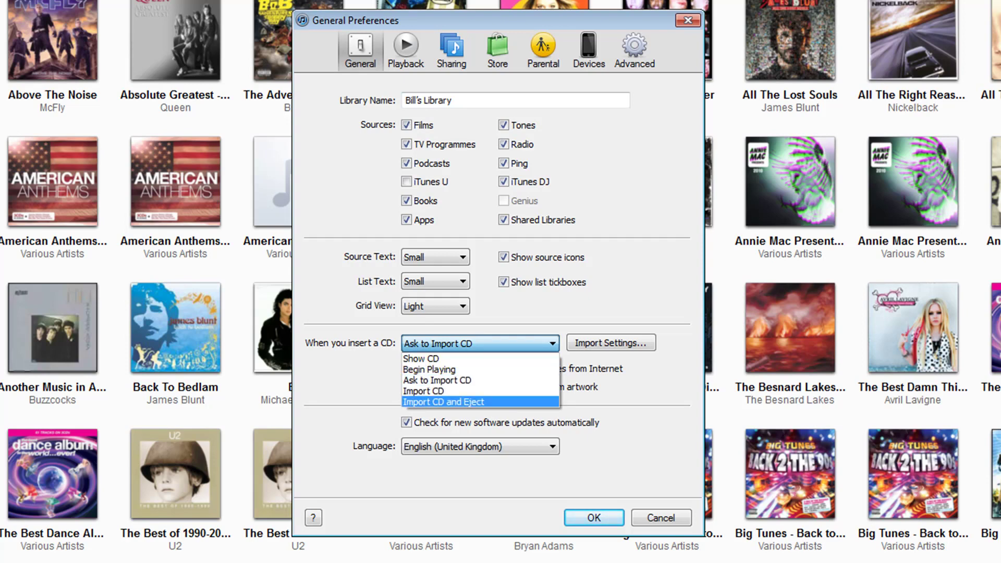
pyautogui.press('Up')
pyautogui.press('Up')
pyautogui.press('Return')
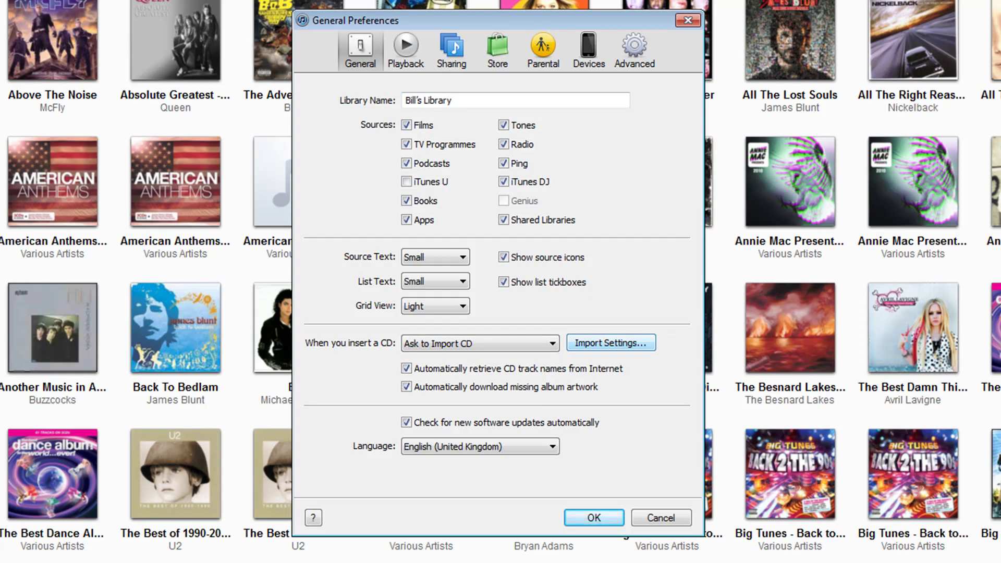
# In the CD import settings, choose MP3 Encoder as the import format
pyautogui.press('Return')
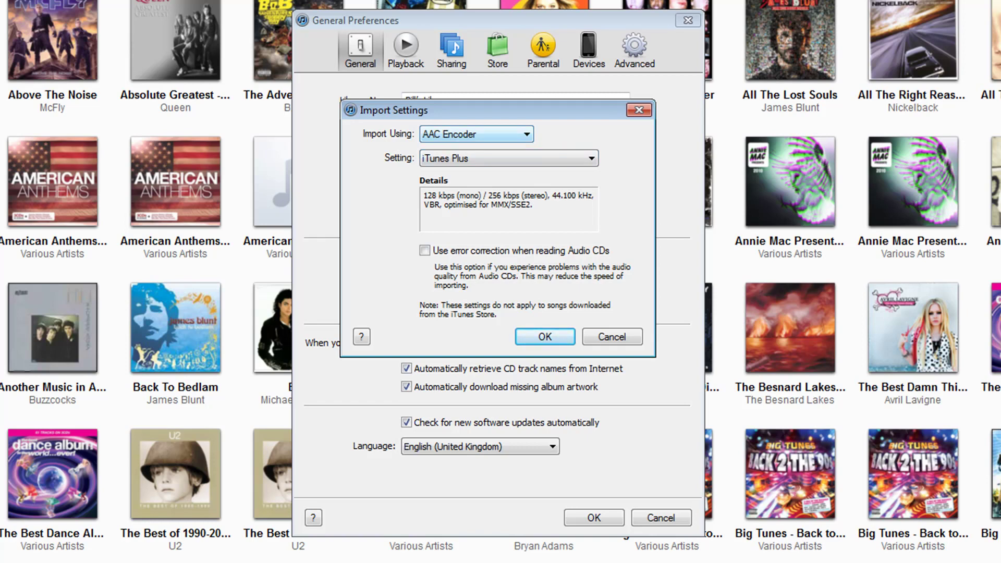
pyautogui.hotkey('alt', 'Down')
pyautogui.press('Down')
pyautogui.press('Down')
pyautogui.press('Down')
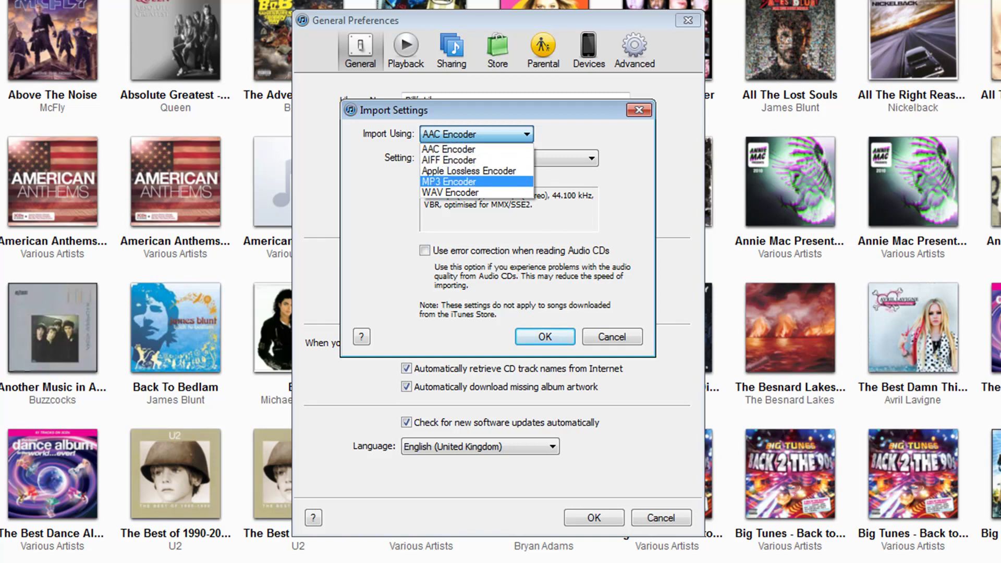
pyautogui.press('Return')
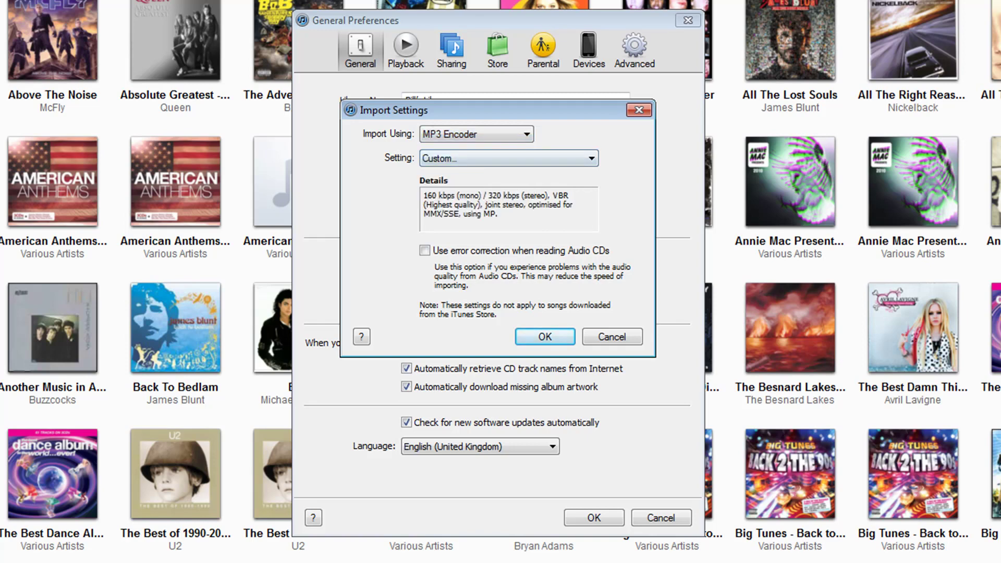
# Choose the Custom quality setting for the MP3 encoder and accept its encoding options
pyautogui.hotkey('alt', 'Down')
pyautogui.press('Up')
pyautogui.press('Up')
pyautogui.press('Up')
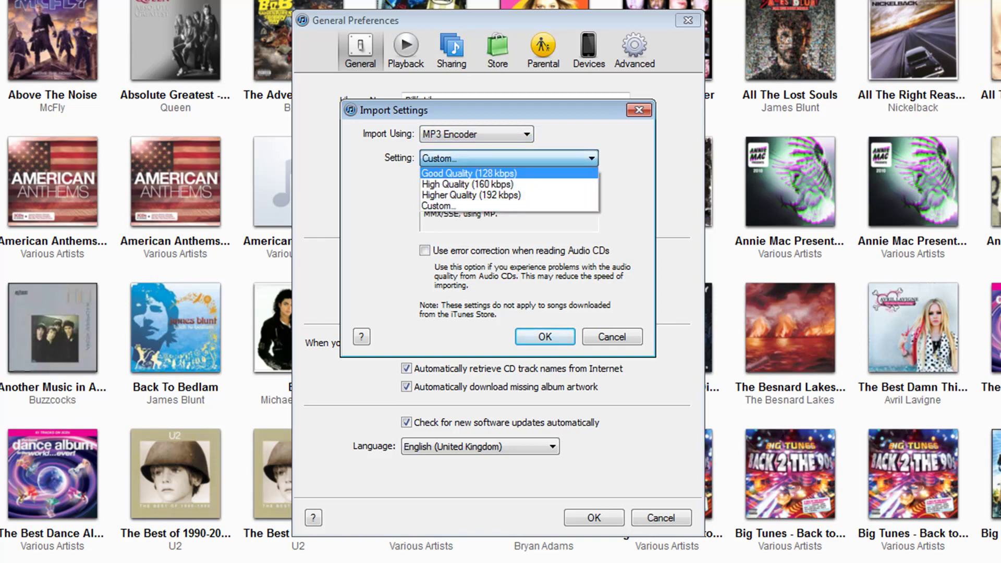
pyautogui.press('Down')
pyautogui.press('Down')
pyautogui.press('Down')
pyautogui.press('Return')
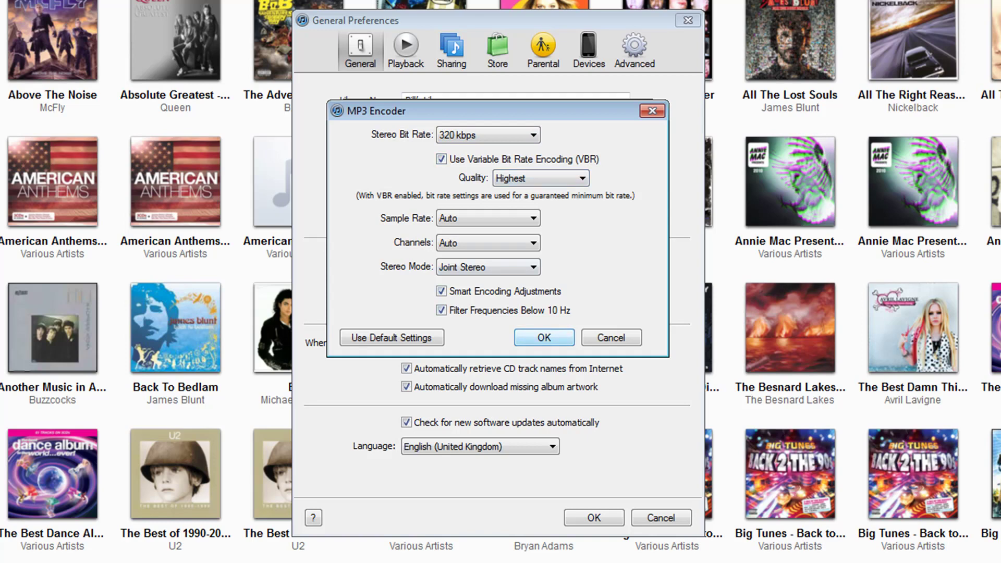
pyautogui.press('Return')
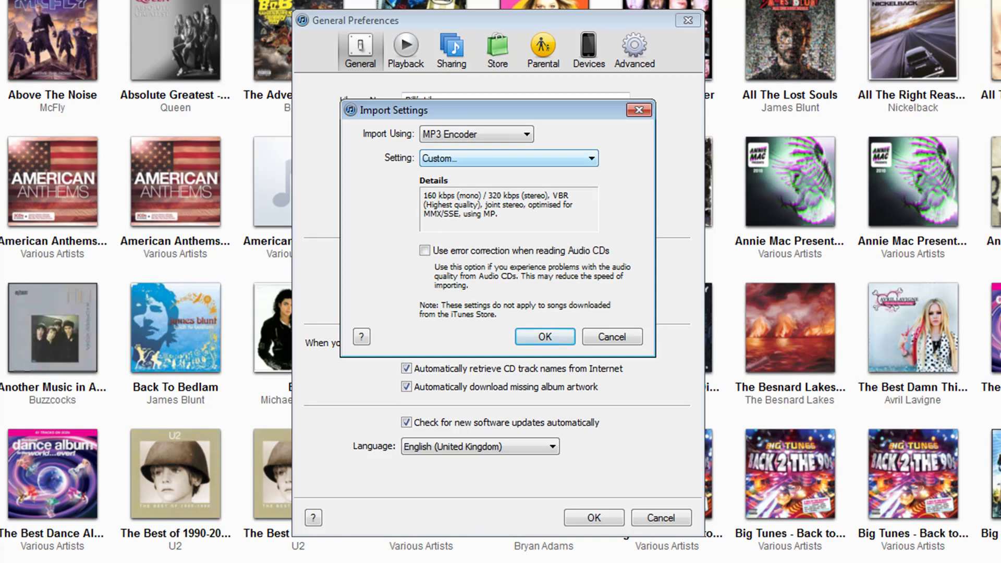
# Examine the MP3 encoder's preset quality settings, from Good Quality (128 kbps) to Higher Quality (192 kbps)
pyautogui.hotkey('alt', 'Down')
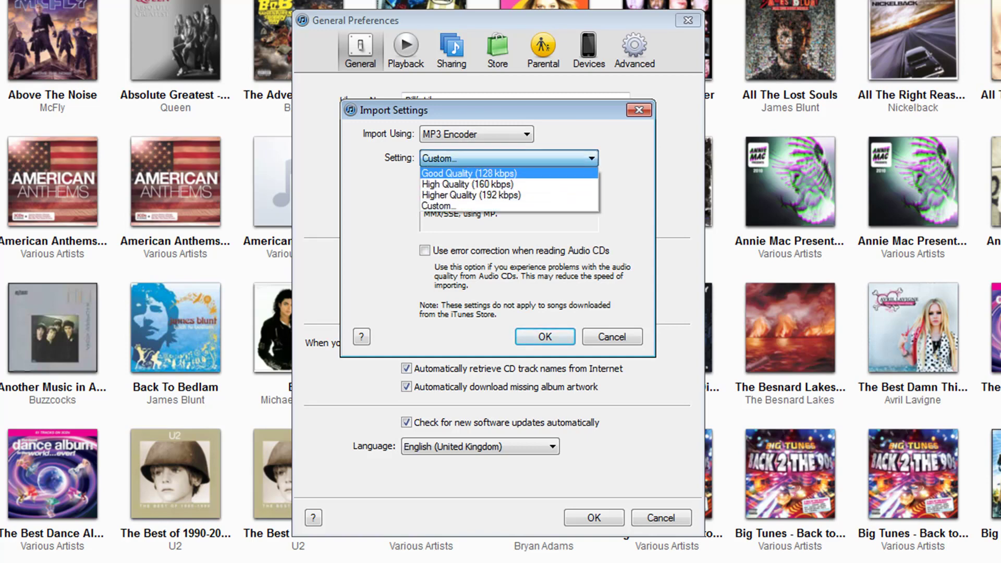
pyautogui.press('Down')
pyautogui.press('Down')
pyautogui.press('Down')
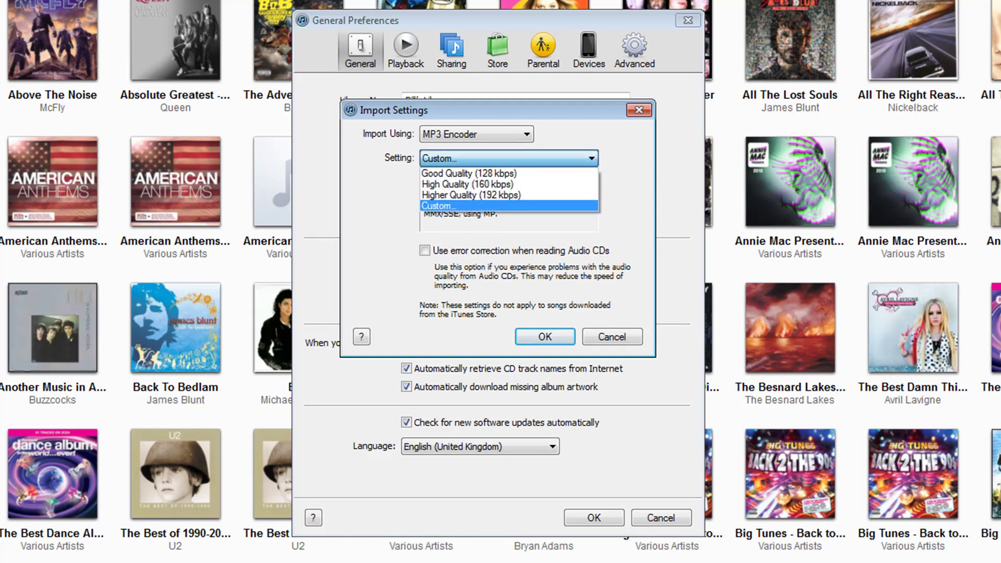
pyautogui.press('Up')
pyautogui.press('Up')
pyautogui.press('Up')
pyautogui.press('Down')
pyautogui.press('Down')
pyautogui.press('Up')
pyautogui.press('Up')
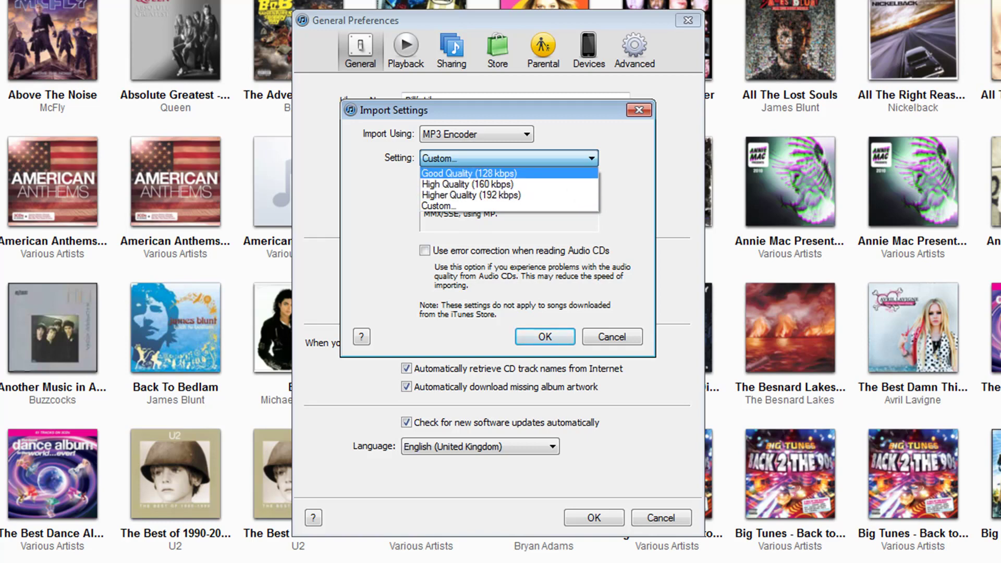
pyautogui.press('Down')
pyautogui.press('Down')
pyautogui.press('Up')
pyautogui.press('Up')
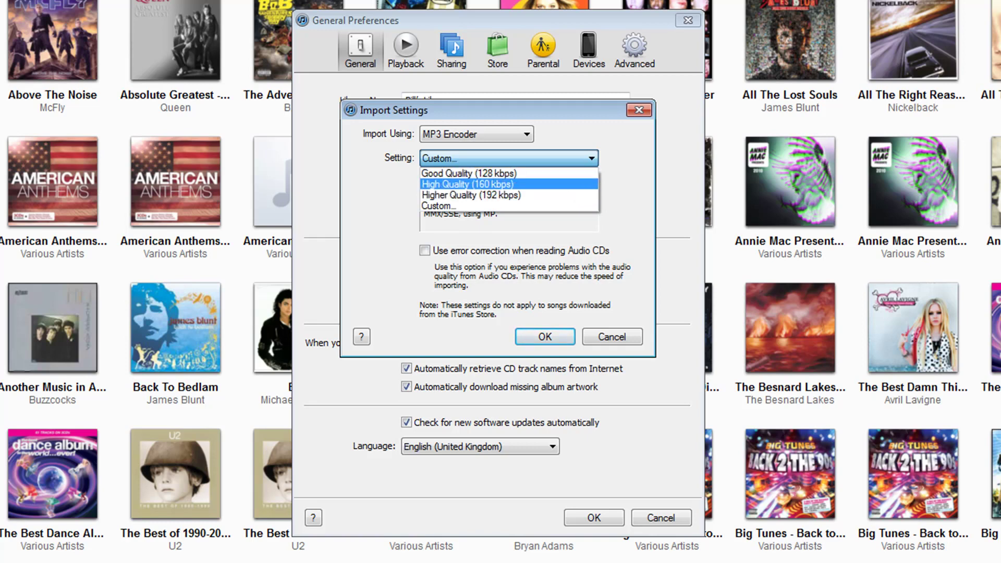
pyautogui.press('Down')
pyautogui.press('Down')
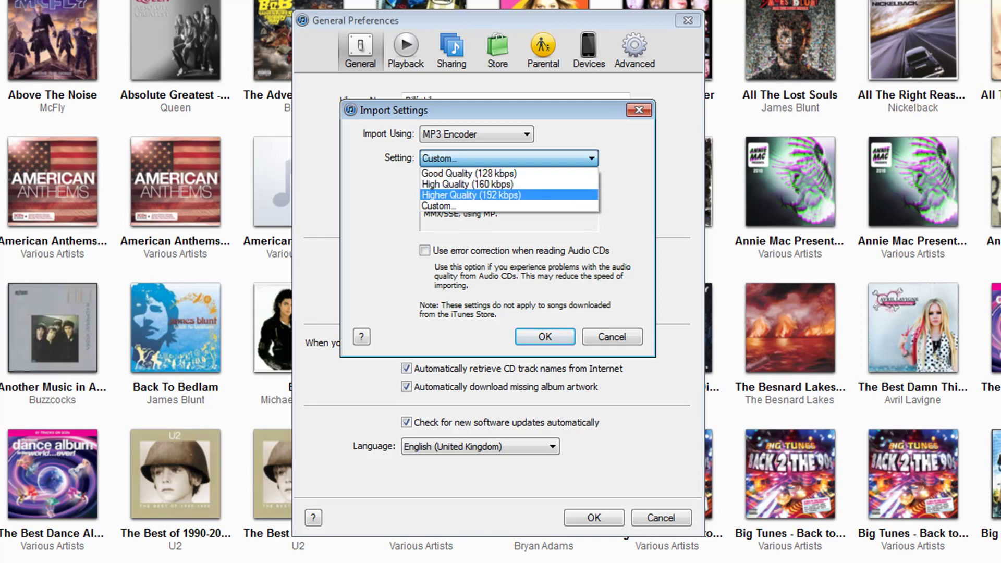
pyautogui.press('Up')
pyautogui.press('Up')
# Reselect the Custom quality setting, accept its encoding options, and save the import settings and preferences
pyautogui.press('Down')
pyautogui.press('Down')
pyautogui.press('Down')
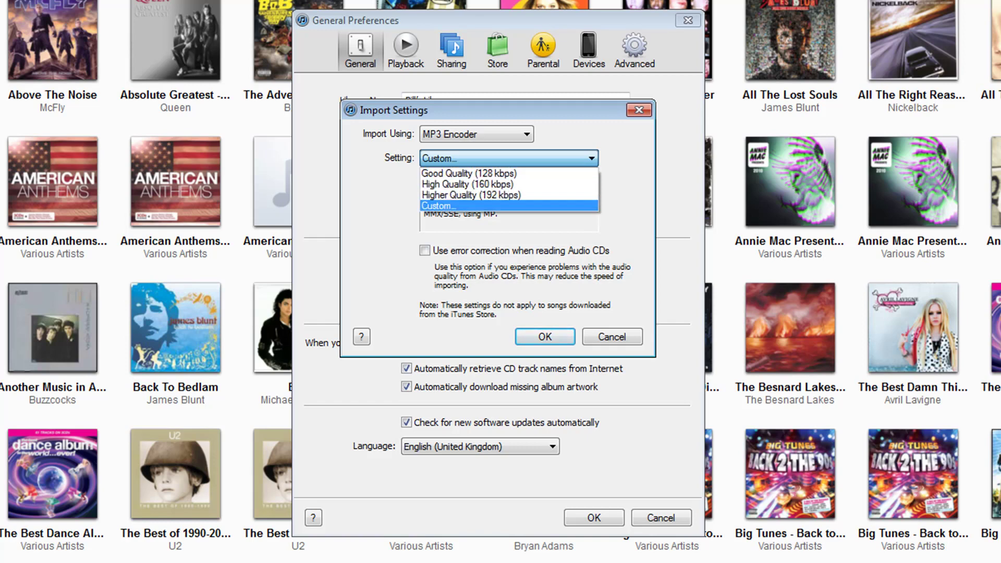
pyautogui.press('Return')
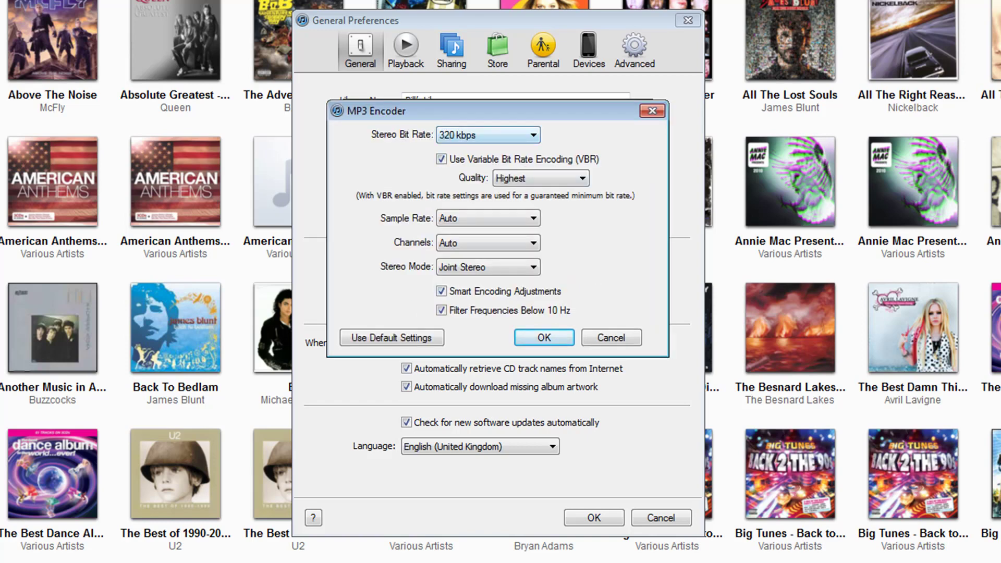
pyautogui.press('Return')
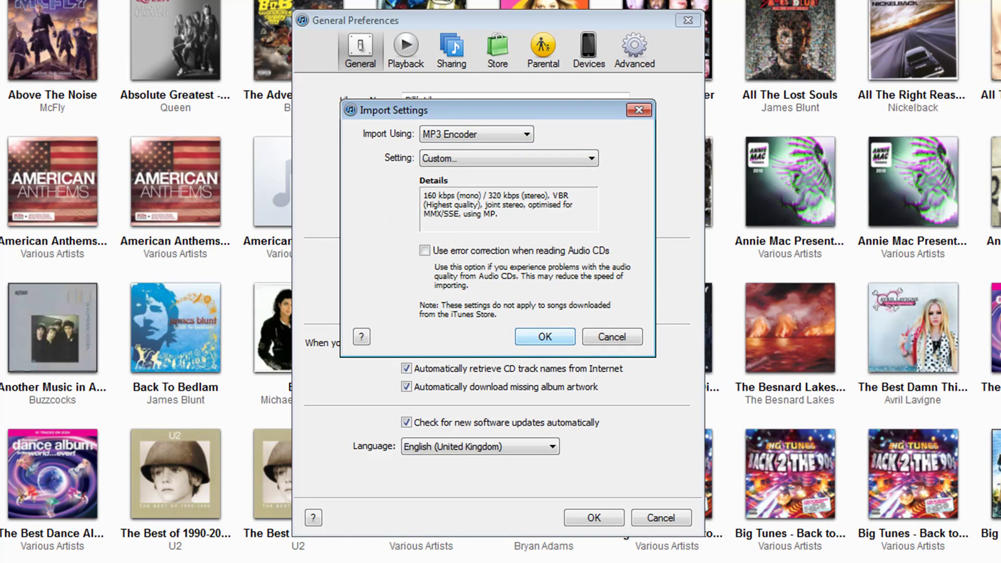
pyautogui.press('Return')
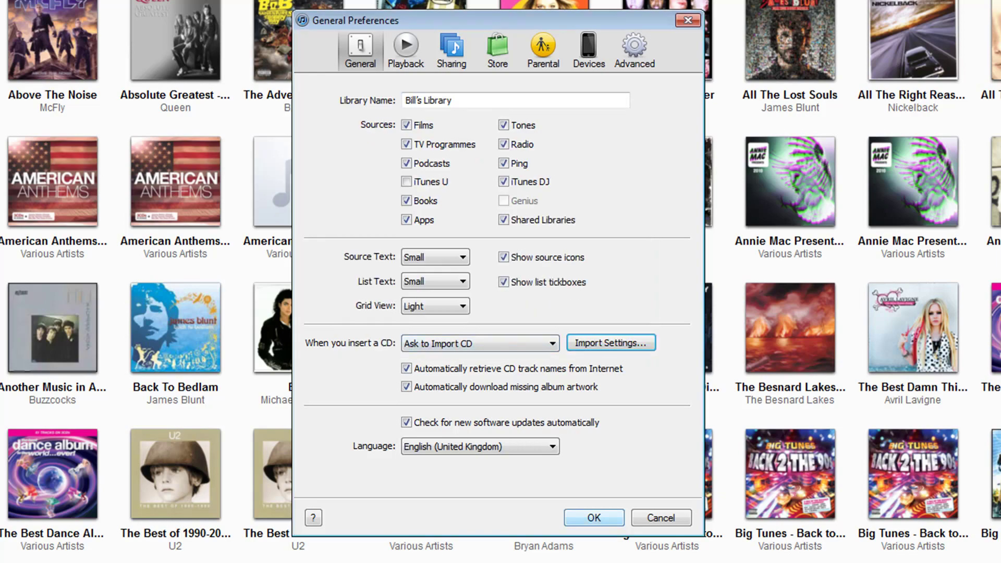
pyautogui.press('Return')
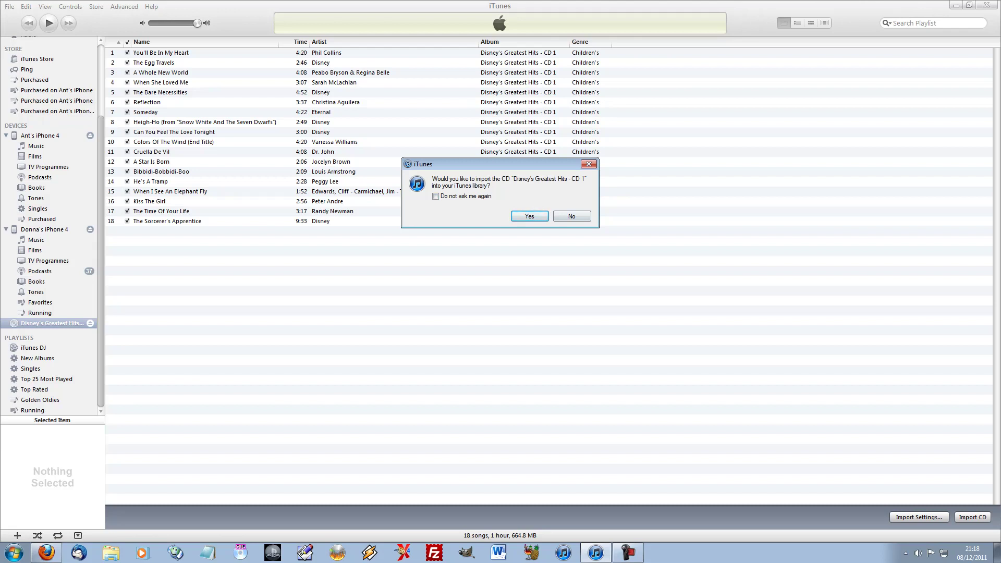
# Decline the automatic import of the Disney CD and open the shared information of all its tracks for editing
pyautogui.click(571, 216)
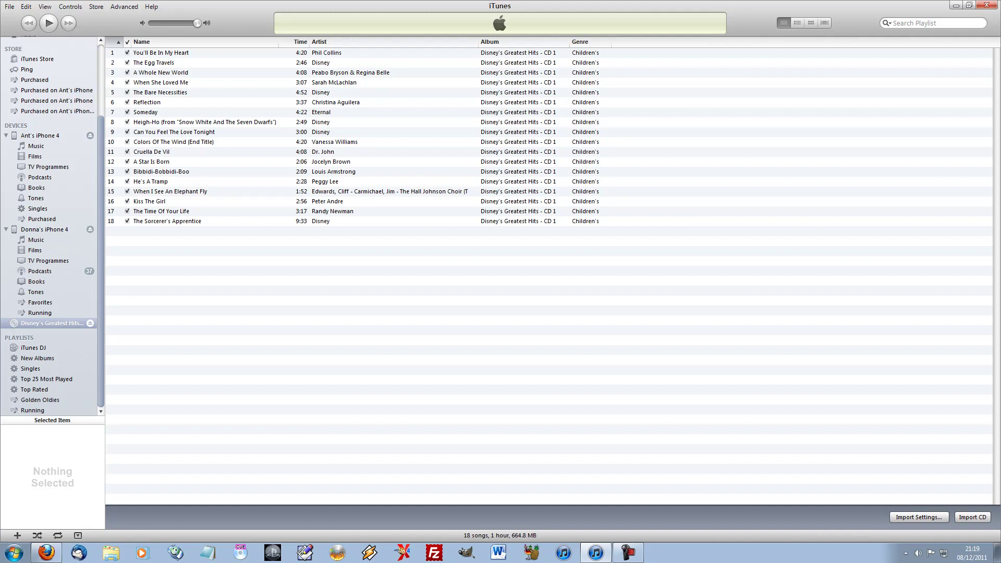
pyautogui.hotkey('ctrl', 'a')
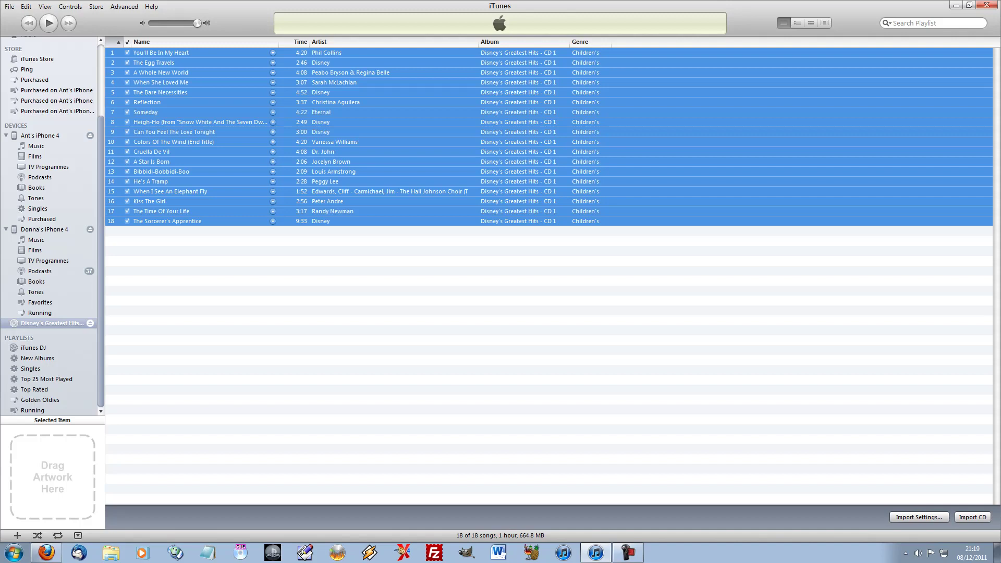
pyautogui.rightClick(174, 93)
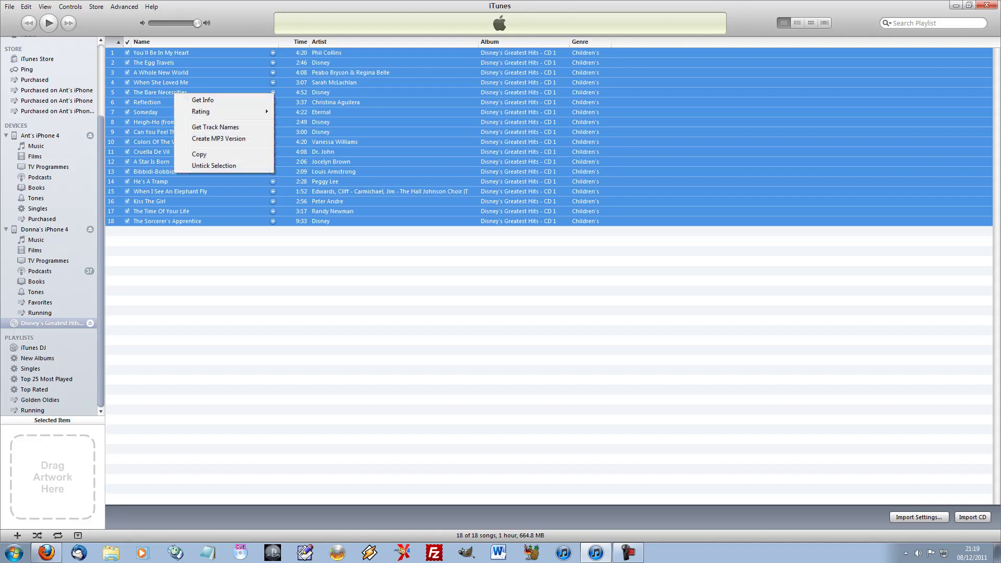
pyautogui.click(202, 99)
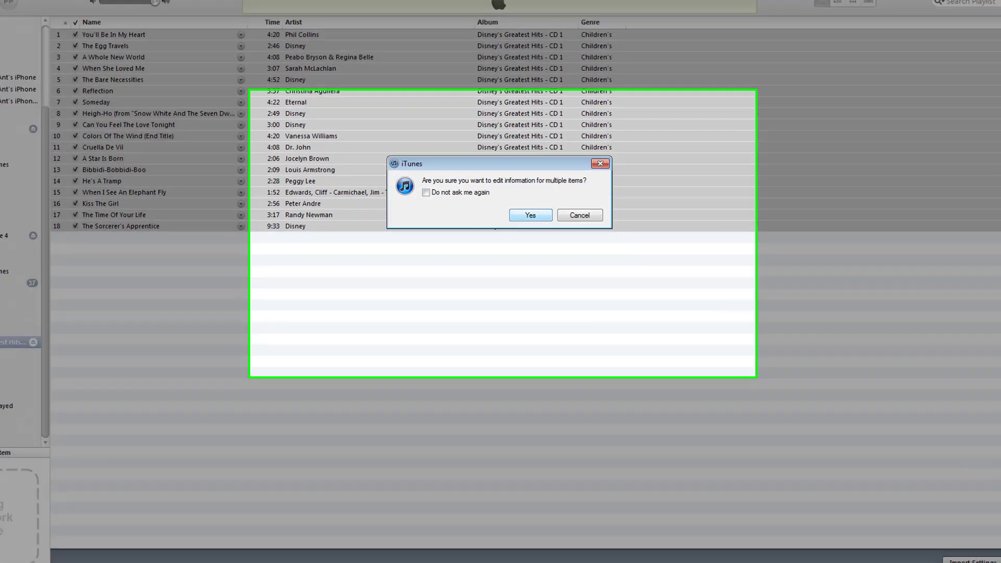
pyautogui.press('Return')
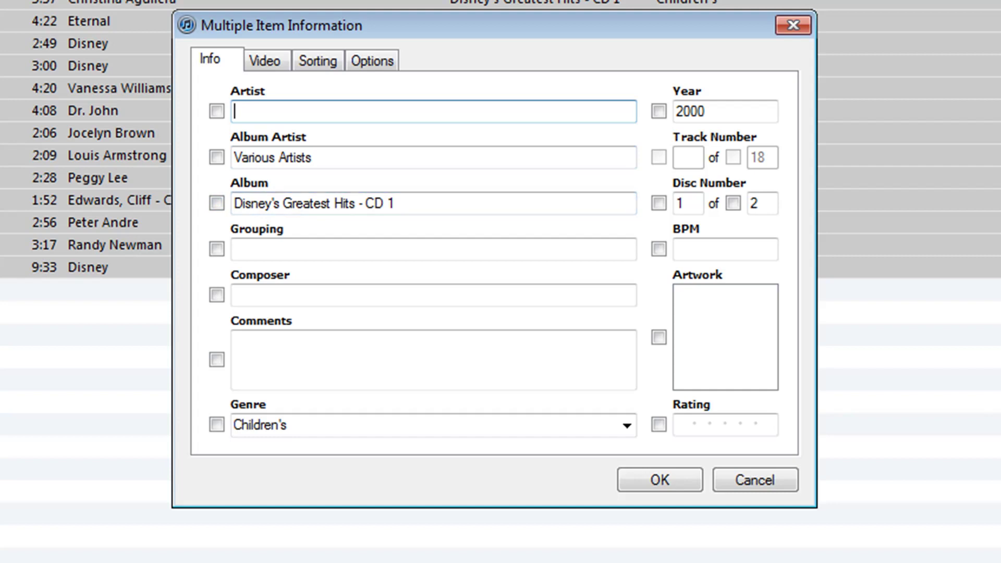
pyautogui.click(217, 202)
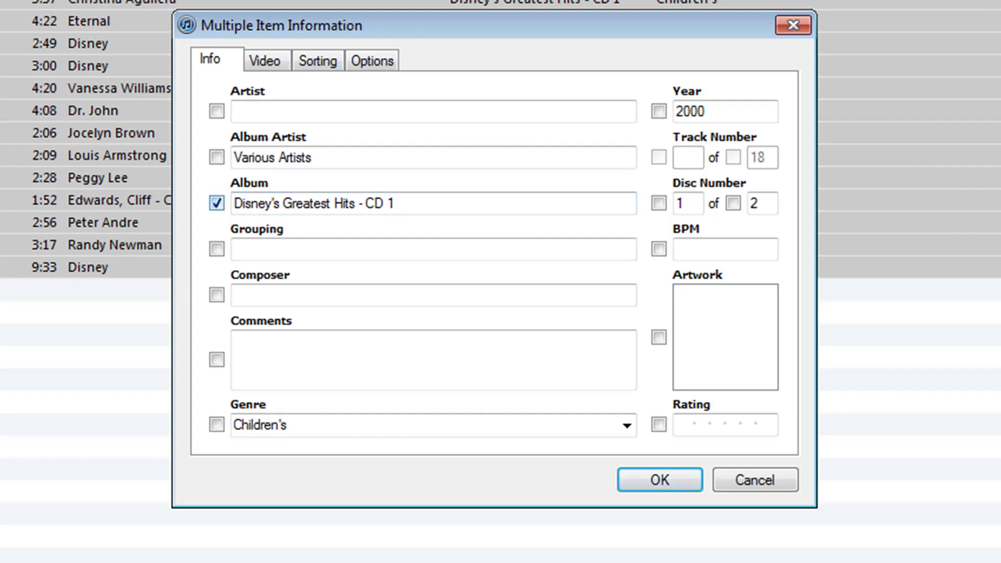
pyautogui.click(217, 203)
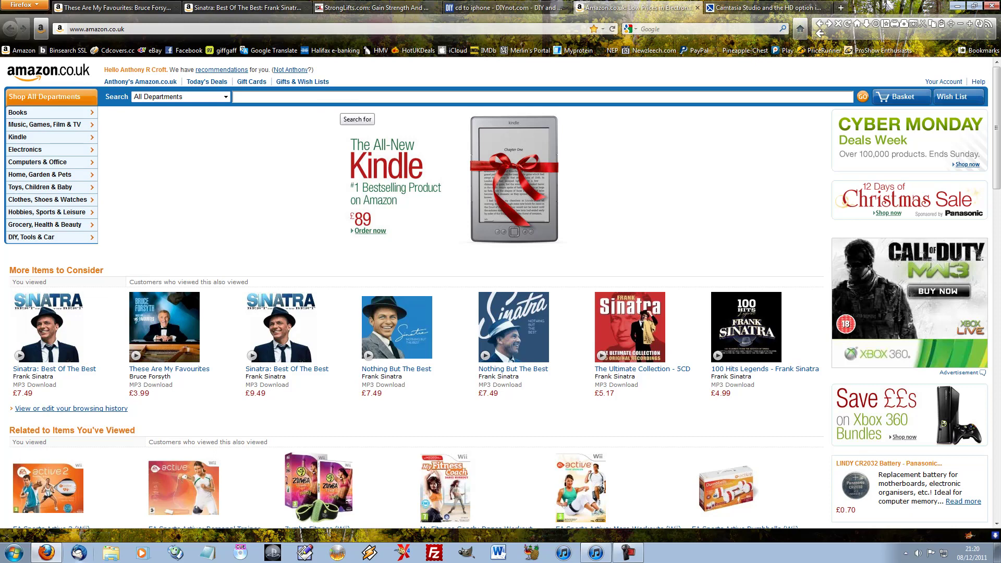
# Switch to Amazon UK in Firefox and search all departments for "disneys greatest hits"
pyautogui.write('Dis')
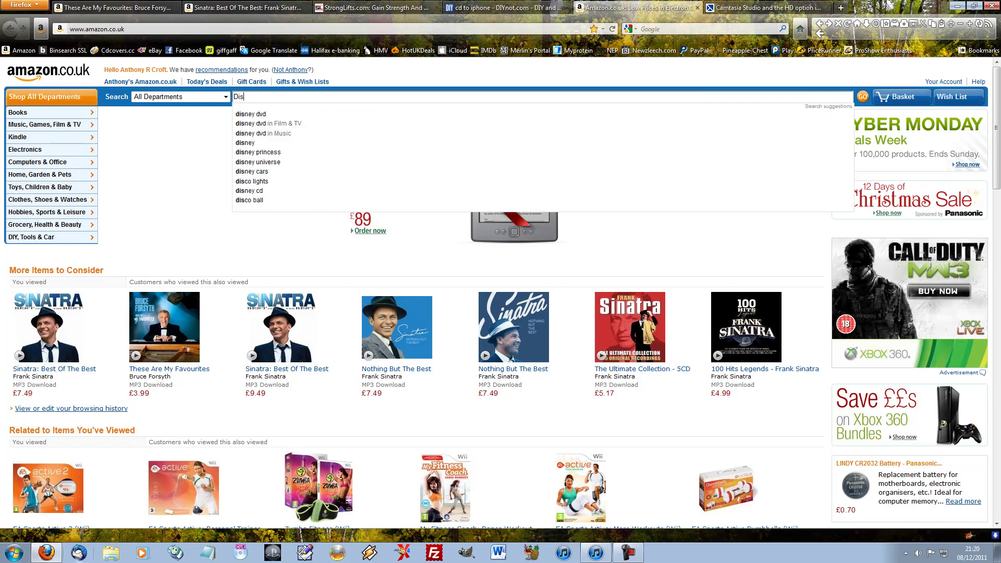
pyautogui.write('neys greates')
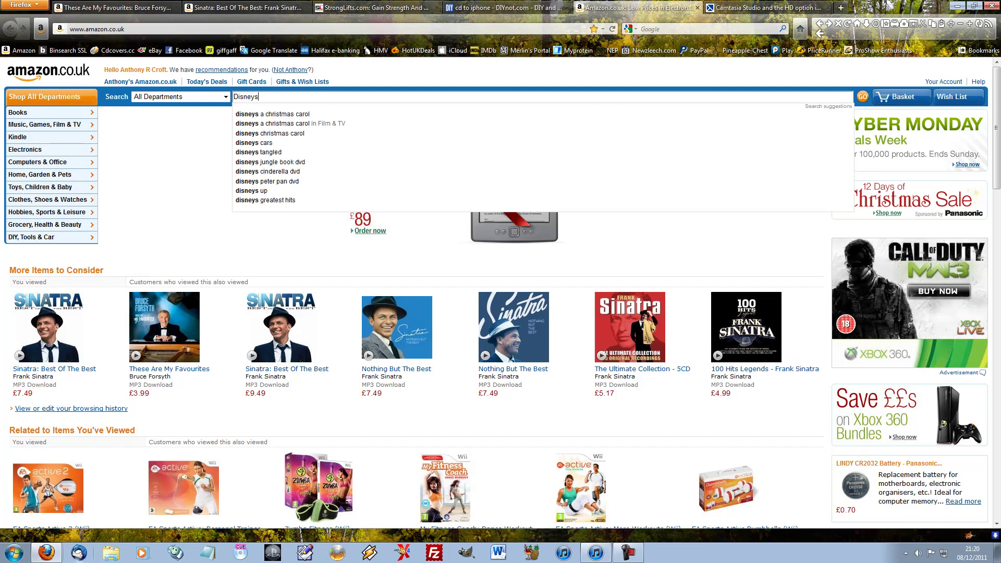
pyautogui.write('t')
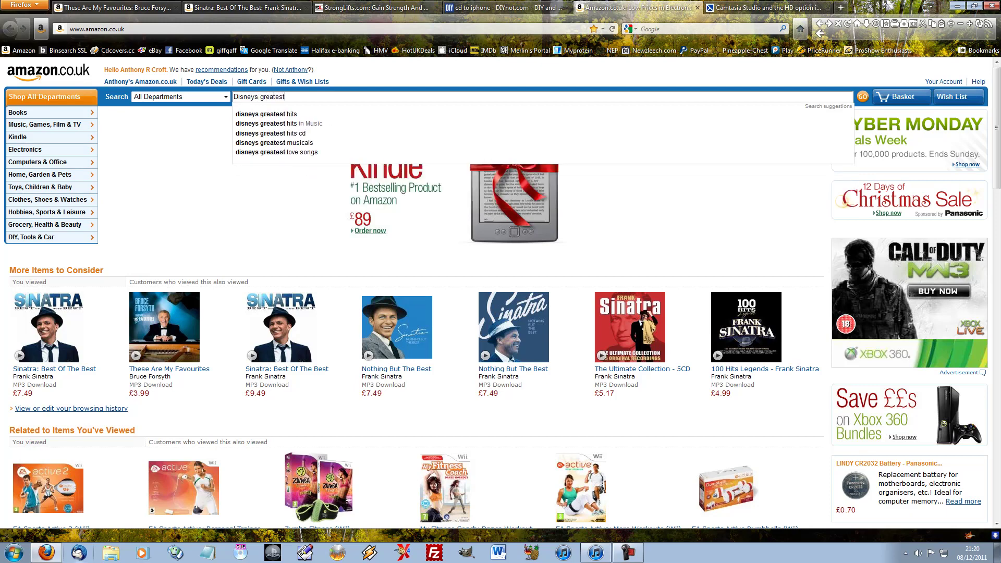
pyautogui.press('Down')
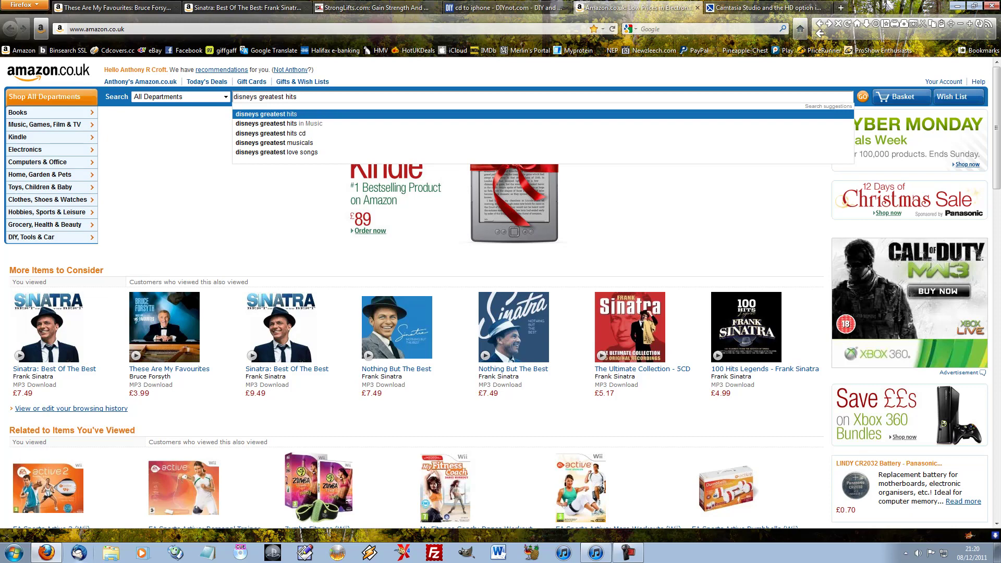
pyautogui.press('Return')
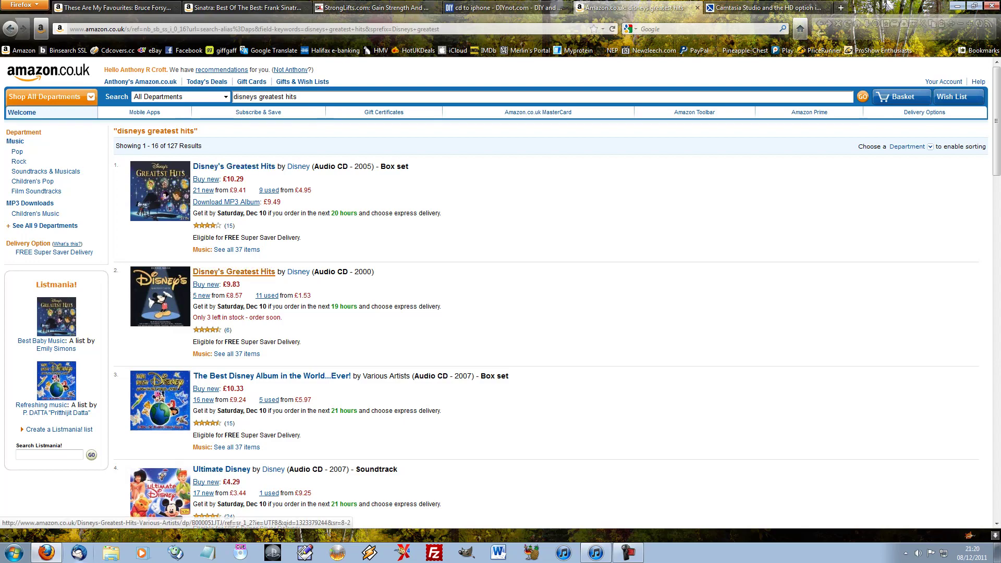
# Look through the search results and open the product page of the 2000 audio CD "Disney's Greatest Hits"
pyautogui.scroll(-6, 235, 373)
pyautogui.scroll(-3, 234, 368)
pyautogui.scroll(9, 234, 373)
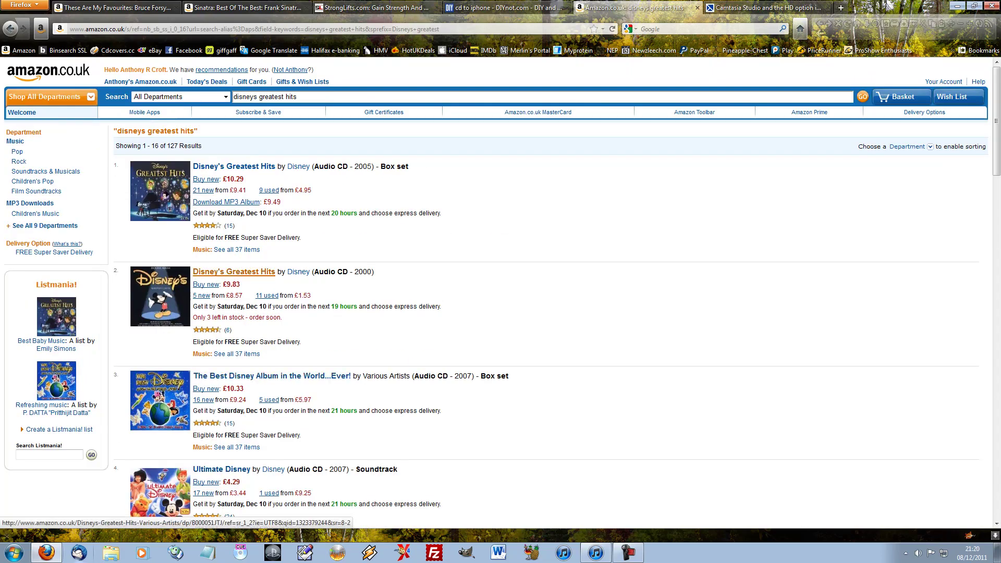
pyautogui.click(234, 272)
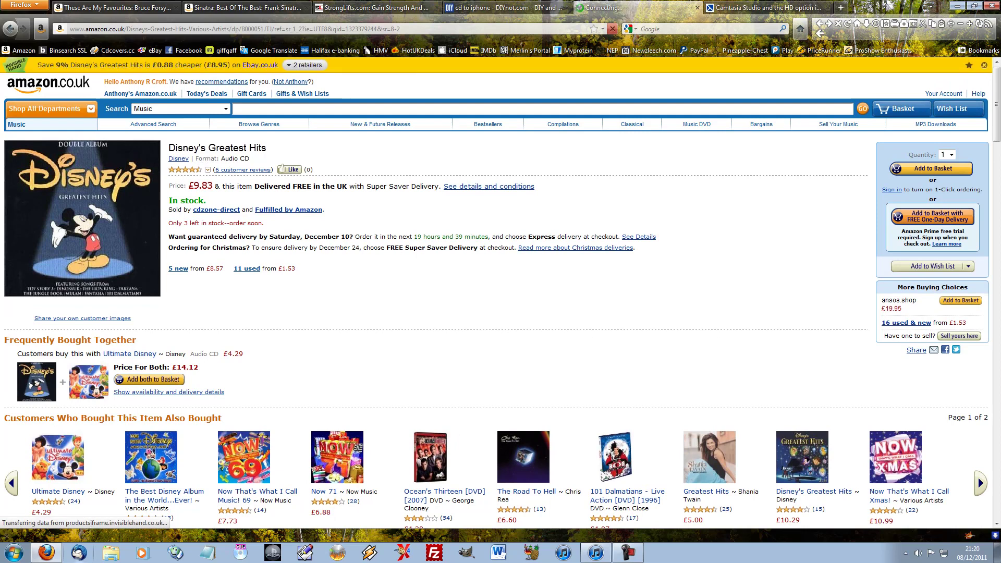
# Save the album cover image from the Amazon product page to the Desktop under its suggested file name
pyautogui.rightClick(119, 225)
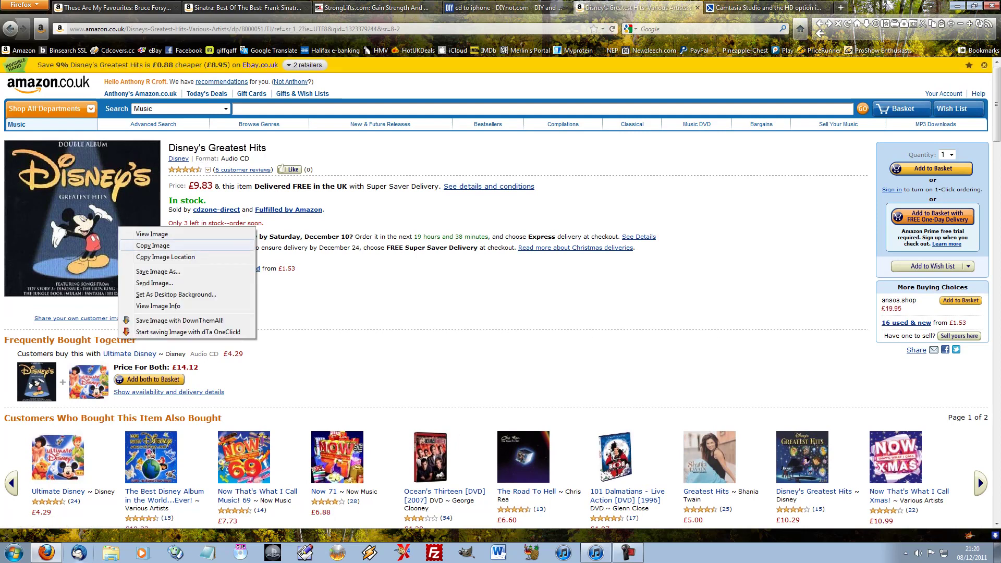
pyautogui.click(152, 270)
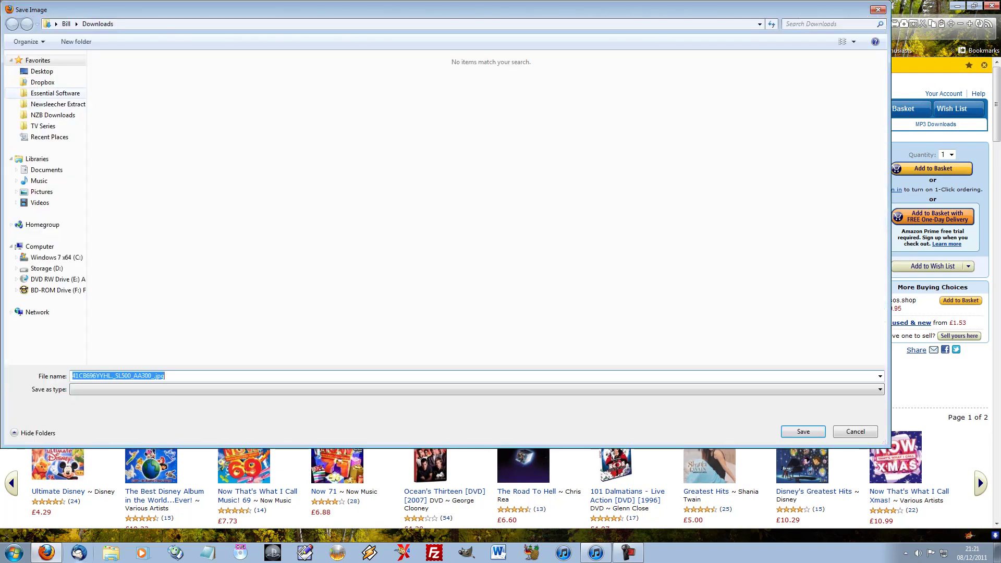
pyautogui.click(41, 71)
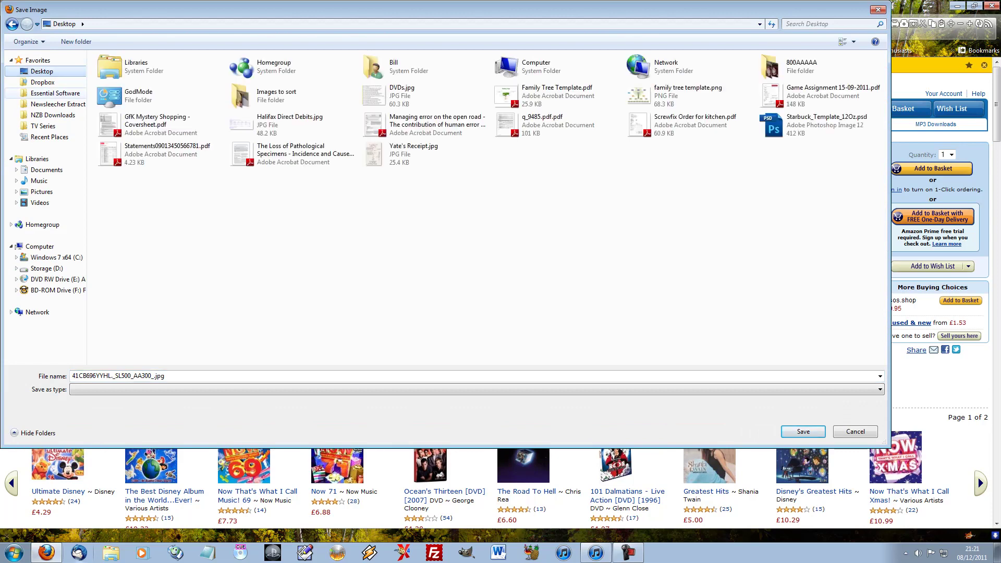
pyautogui.click(119, 376)
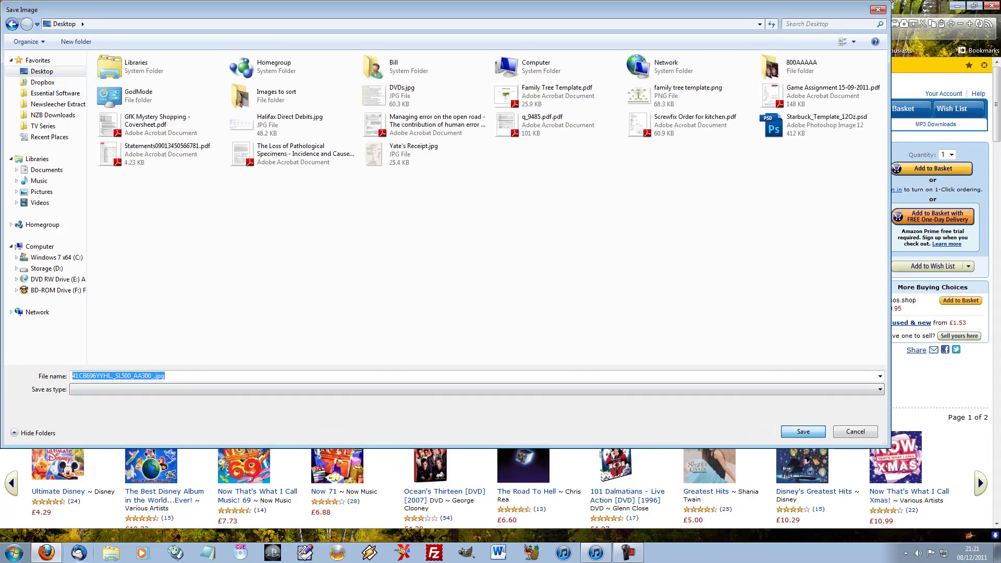
pyautogui.press('Return')
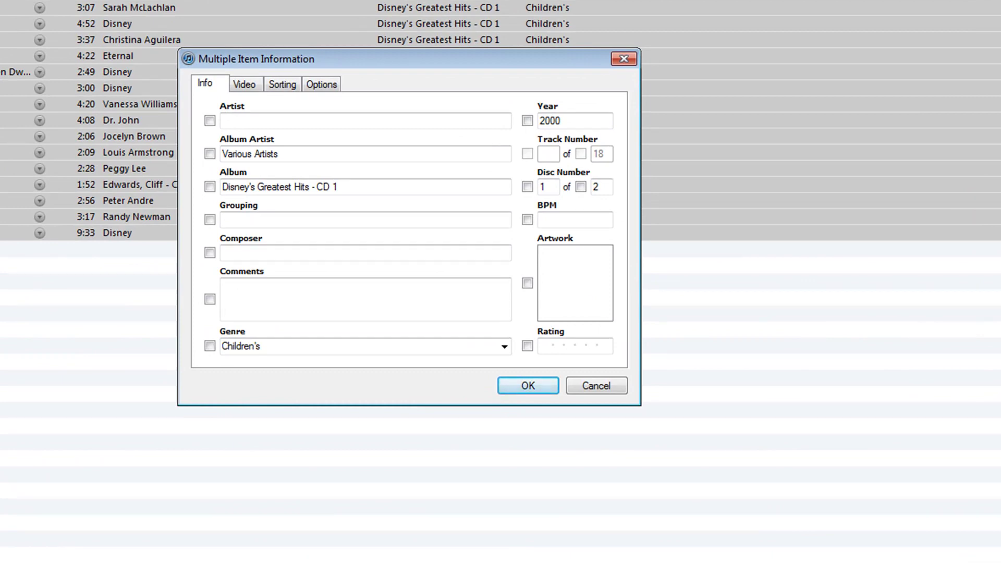
# Switch to iTunes and set 41CB696YYHL._SL500_AA300_.jpg from the Desktop as artwork for all the CD's tracks, accepting the shared information
pyautogui.doubleClick(575, 283)
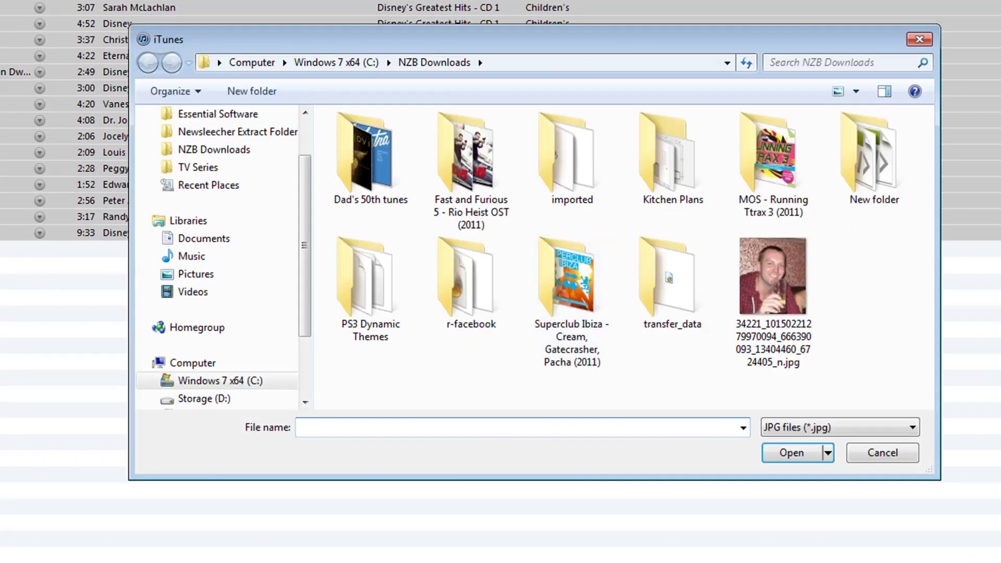
pyautogui.scroll(2, 219, 151)
pyautogui.click(196, 140)
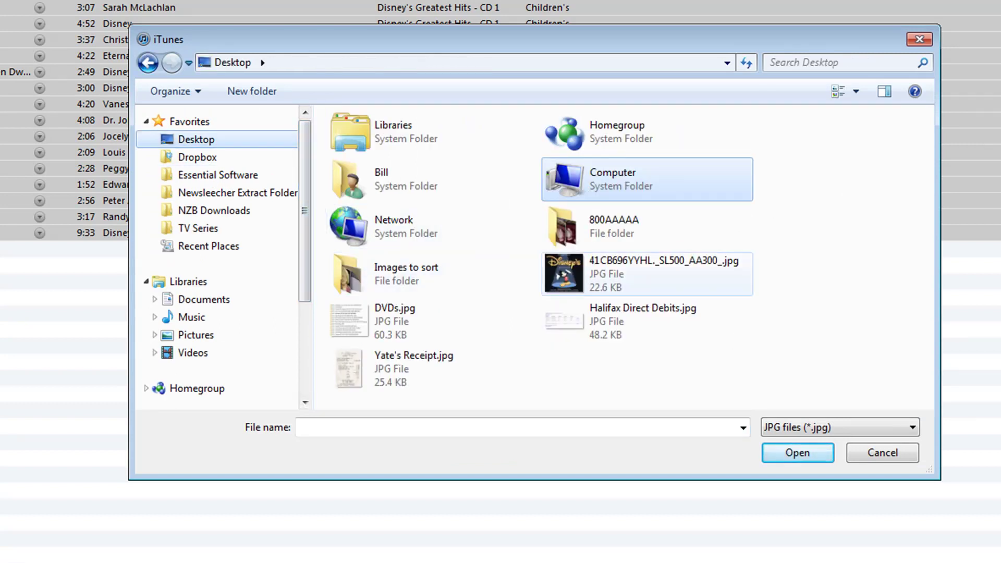
pyautogui.doubleClick(566, 273)
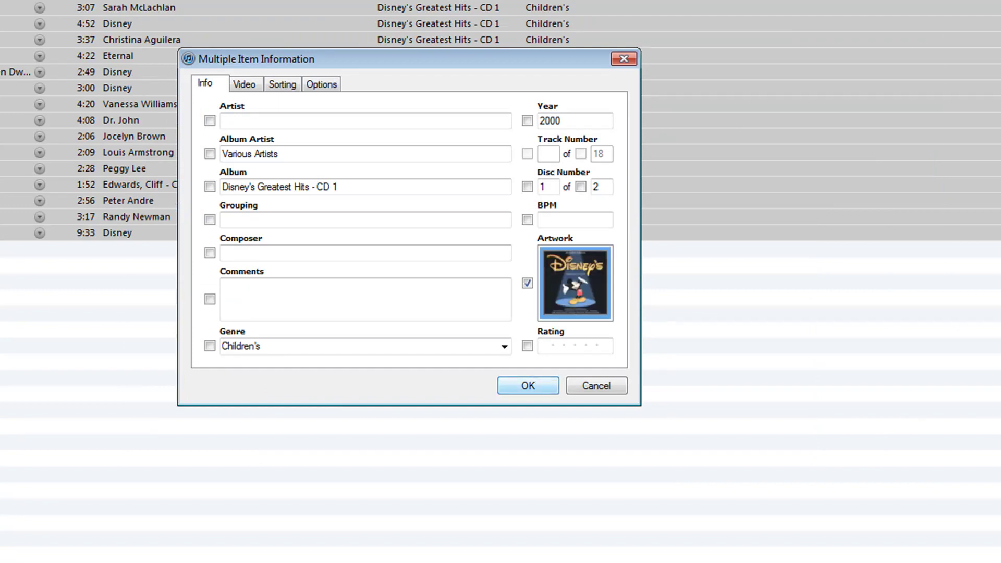
pyautogui.press('Return')
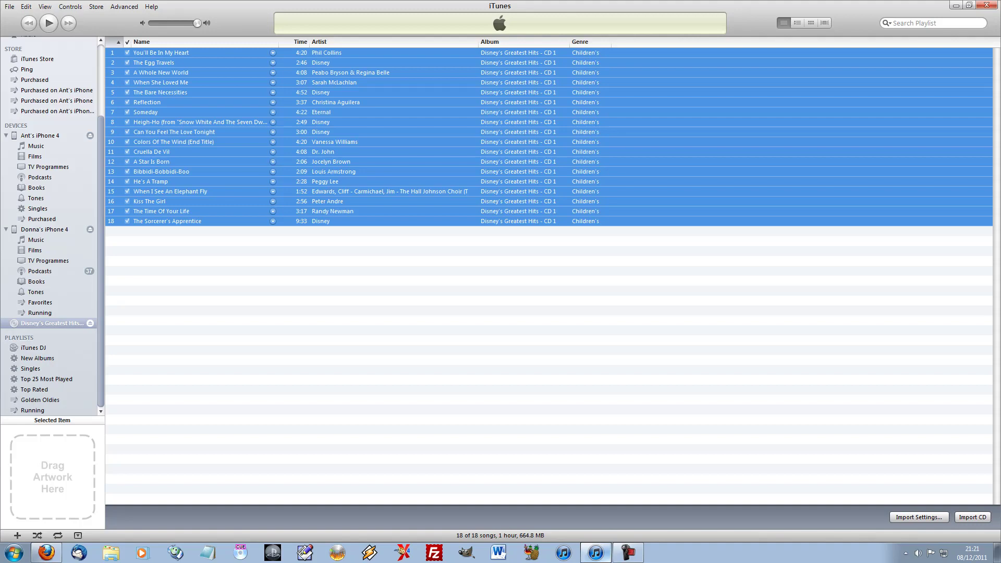
# Import the Disney's Greatest Hits CD into the iTunes library
pyautogui.rightClick(53, 323)
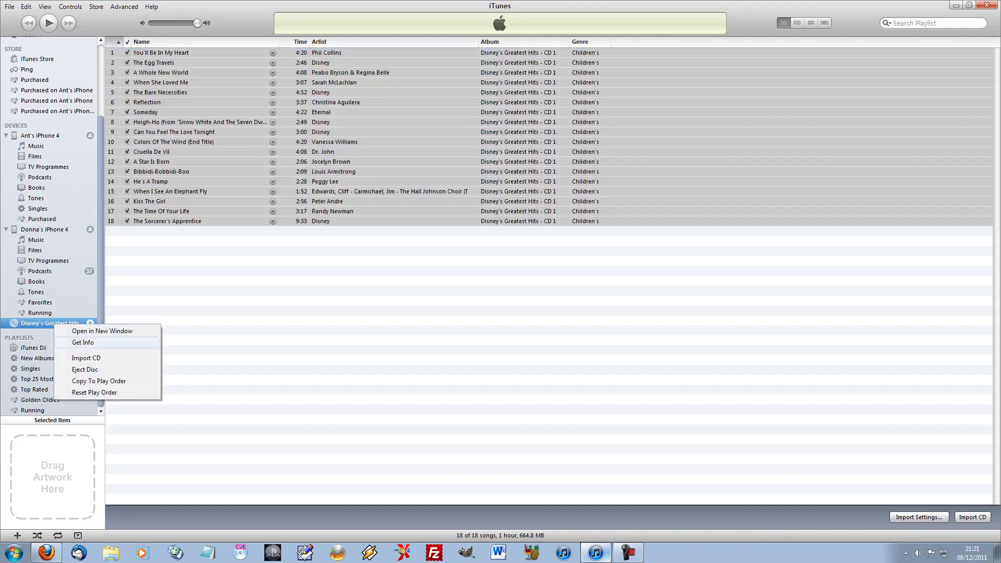
pyautogui.click(86, 358)
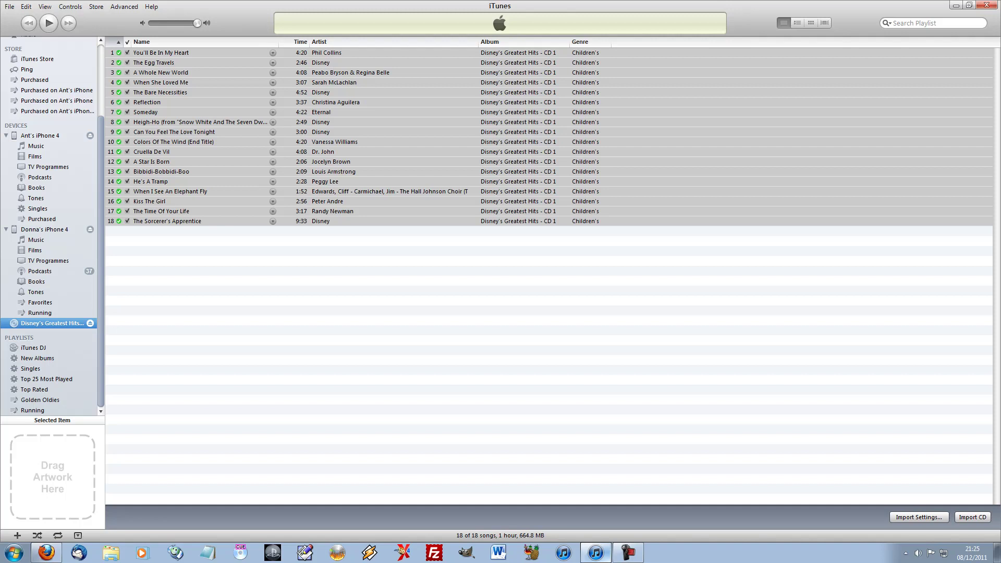
# Search the music library for "disney" and open the imported Disney's Greatest Hits album to view its tracks
pyautogui.scroll(3, 49, 224)
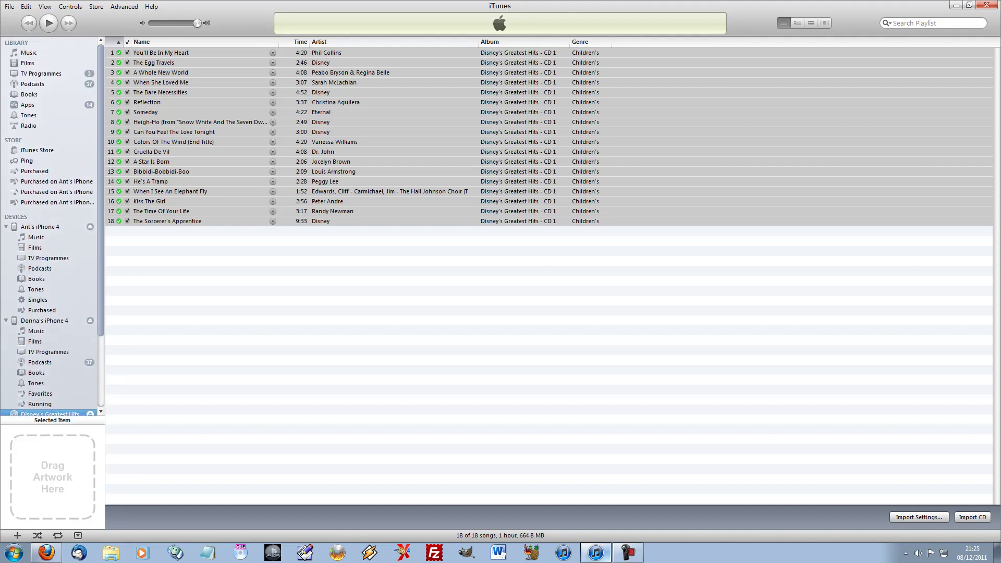
pyautogui.click(29, 53)
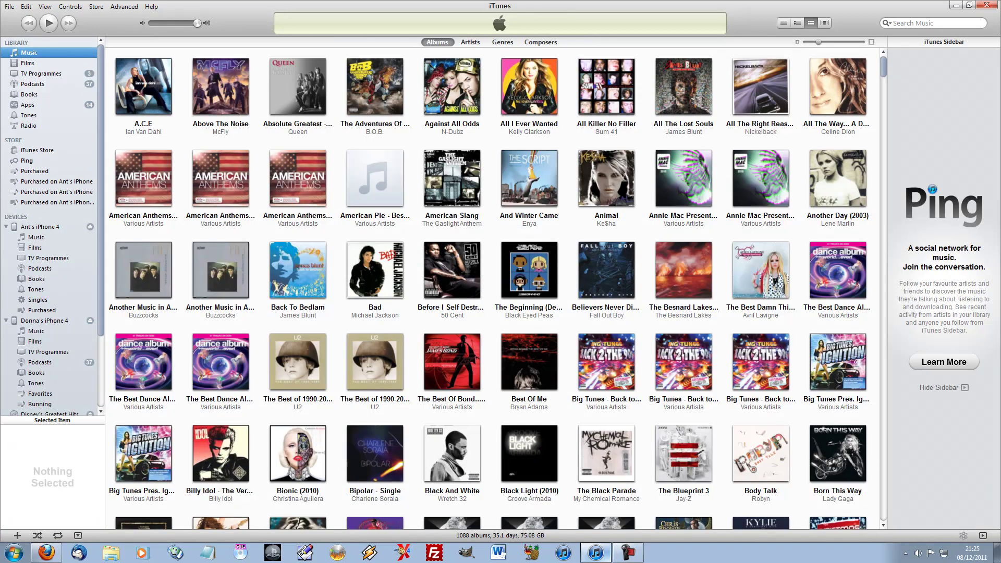
pyautogui.press('space')
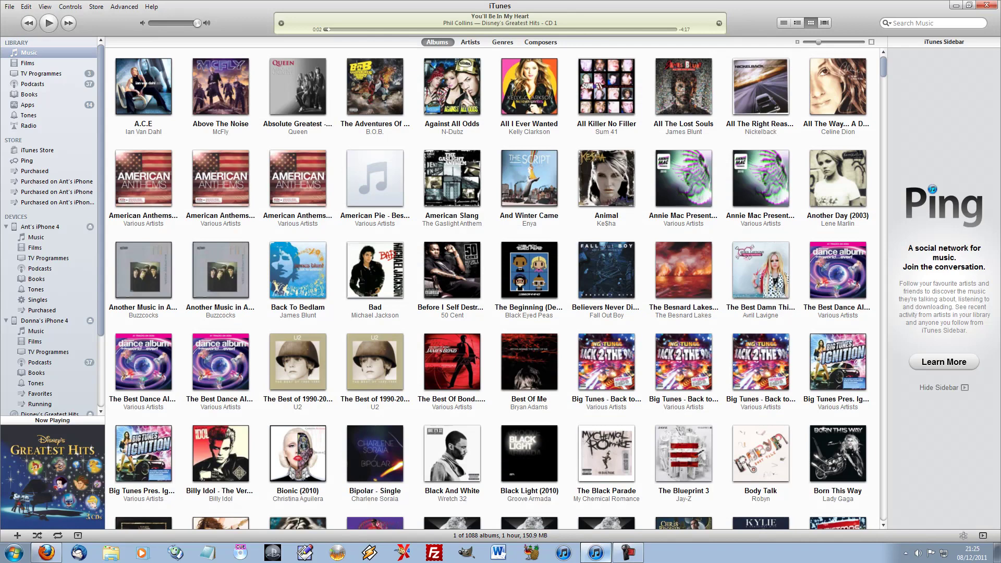
pyautogui.press('Tab')
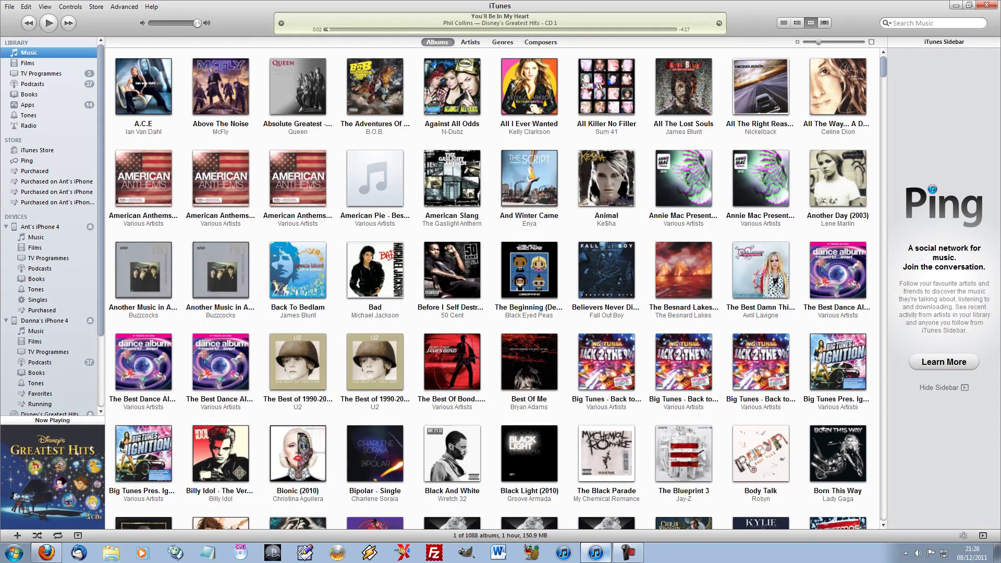
pyautogui.press('Tab')
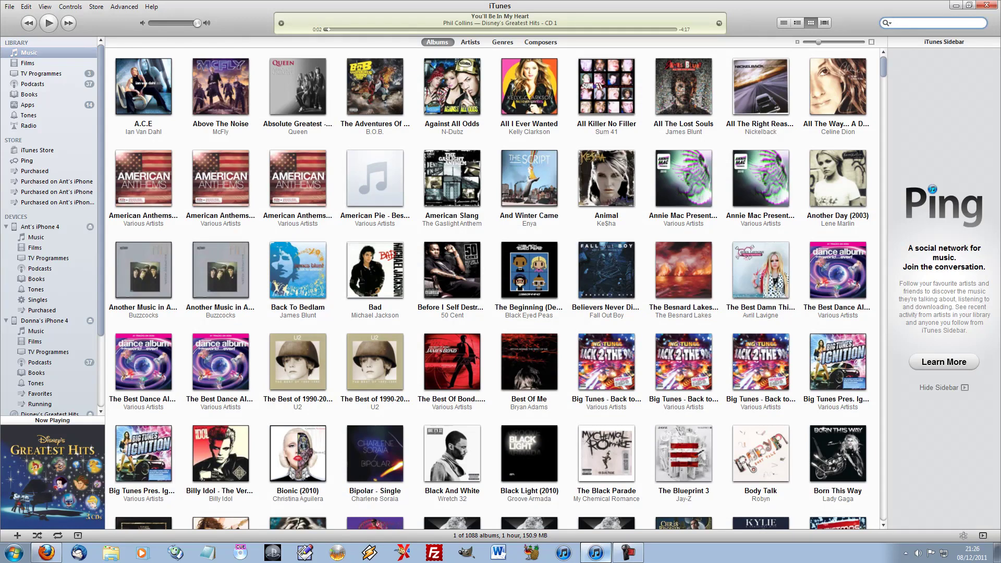
pyautogui.write('disney')
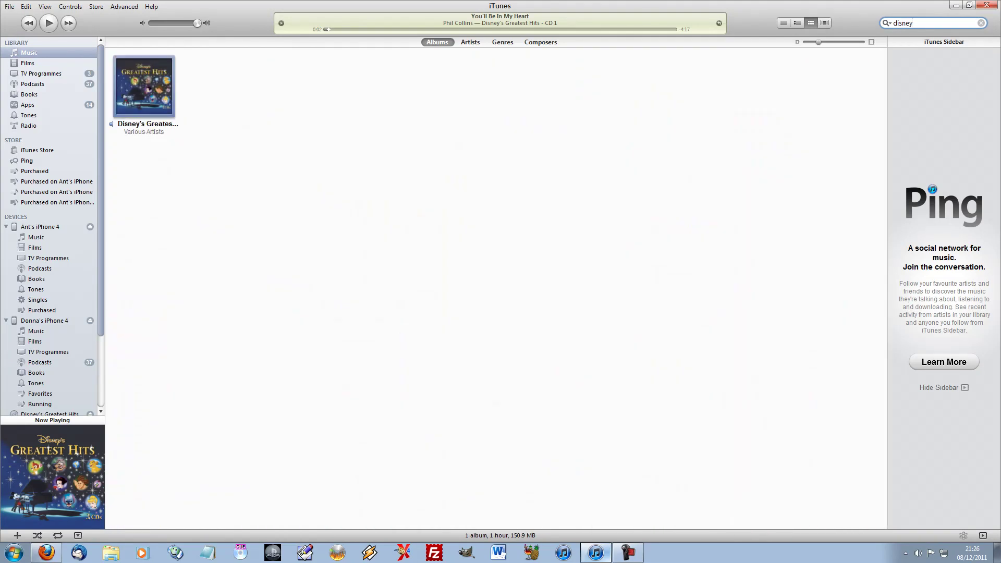
pyautogui.press('Return')
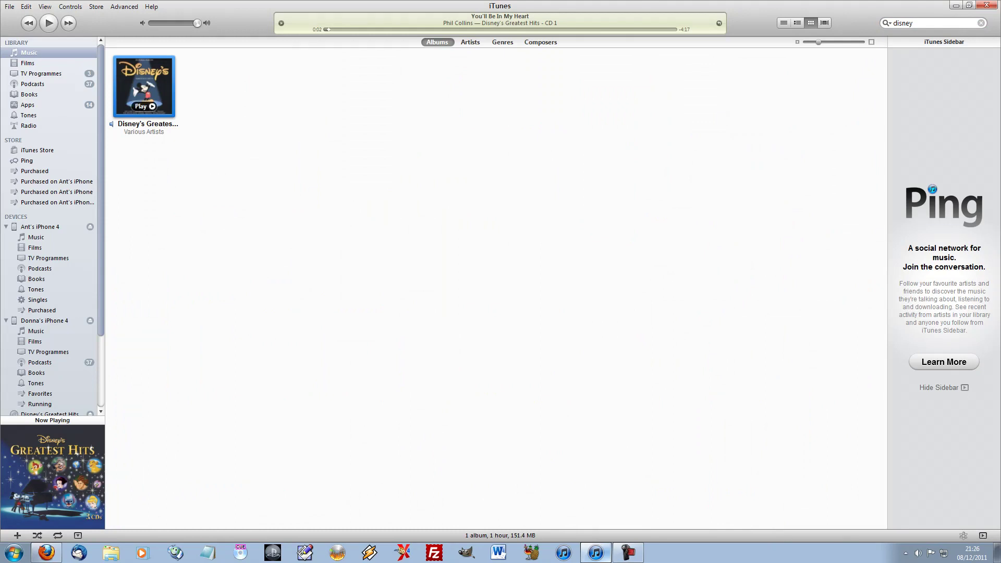
pyautogui.doubleClick(144, 79)
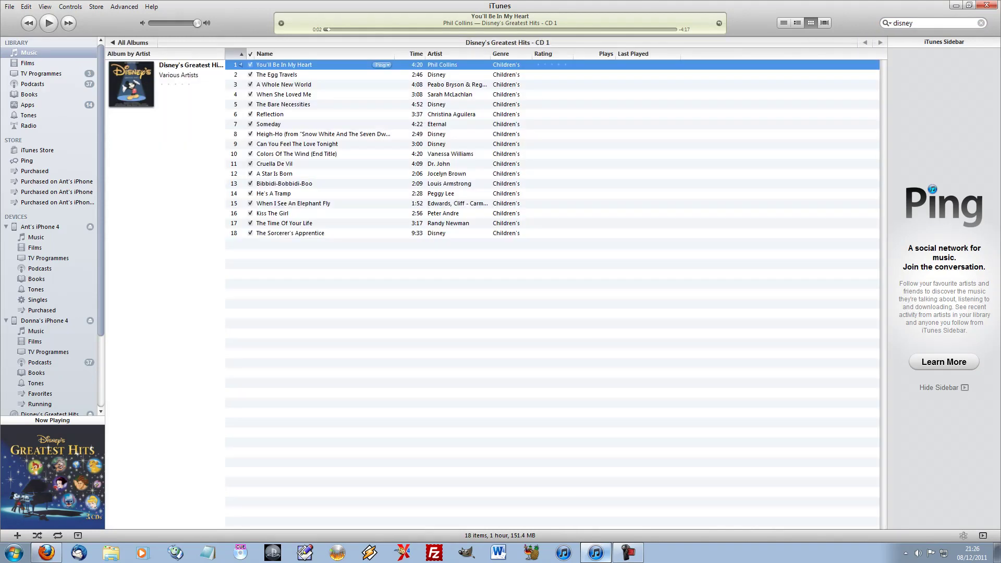